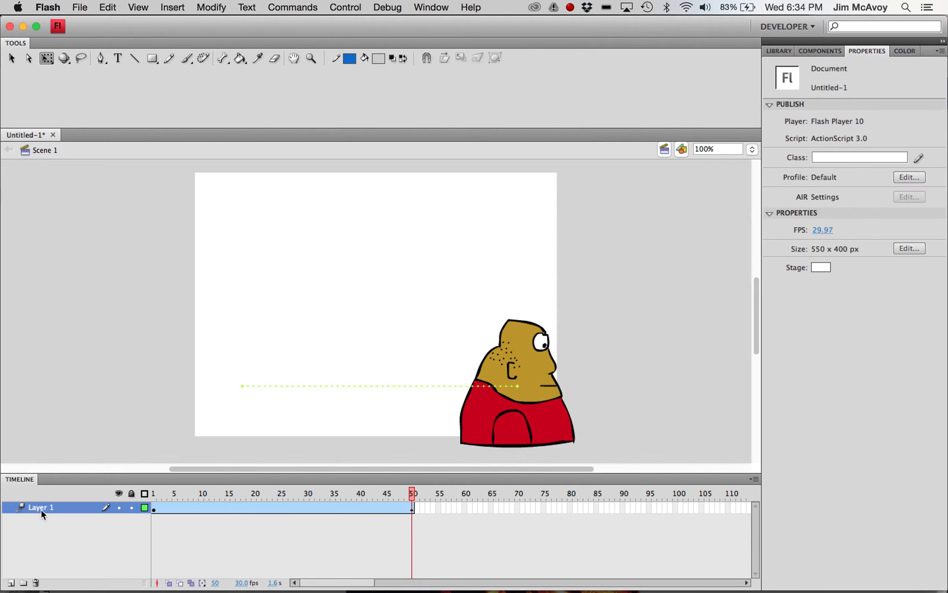
Rename the layer holding the character's motion tween as Walker 1.
double_click(39, 510)
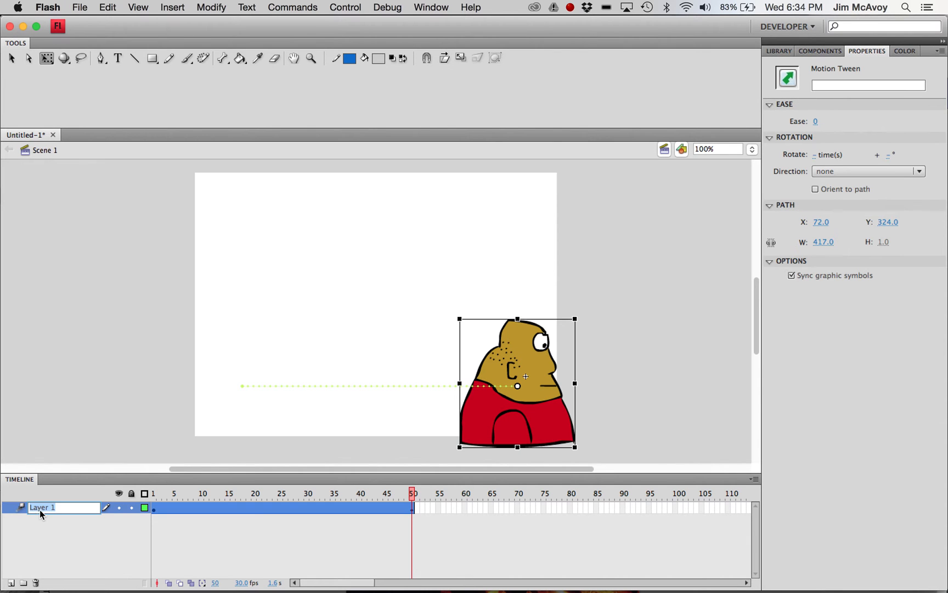
type("Walker 1")
key("Return")
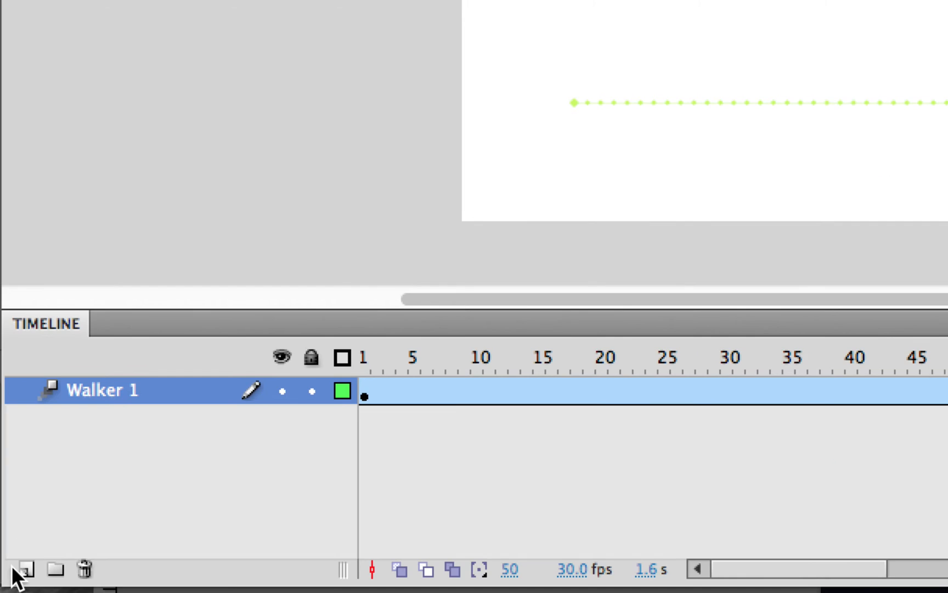
Add a new layer named Background and place it beneath the Walker 1 layer.
left_click(26, 569)
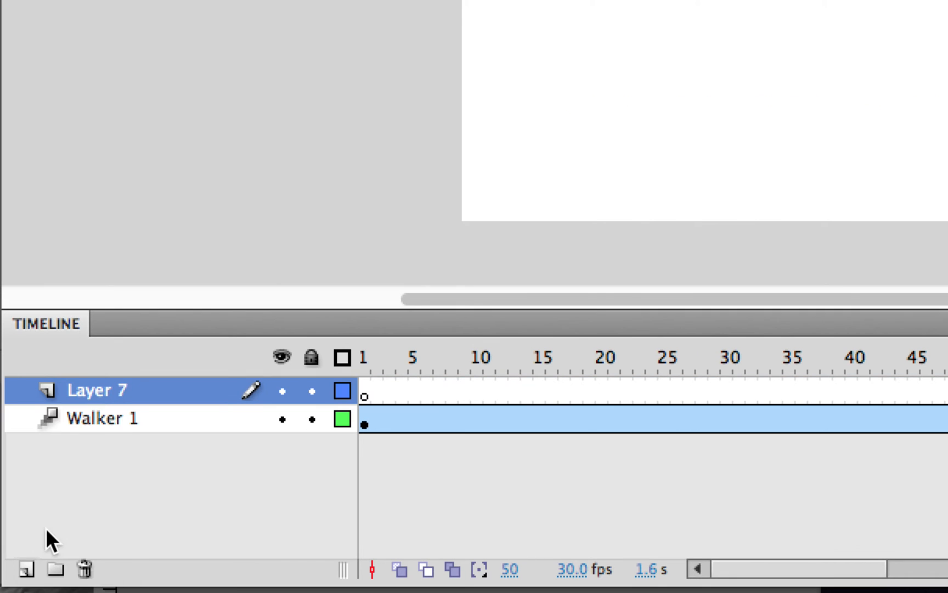
double_click(94, 390)
type("Background")
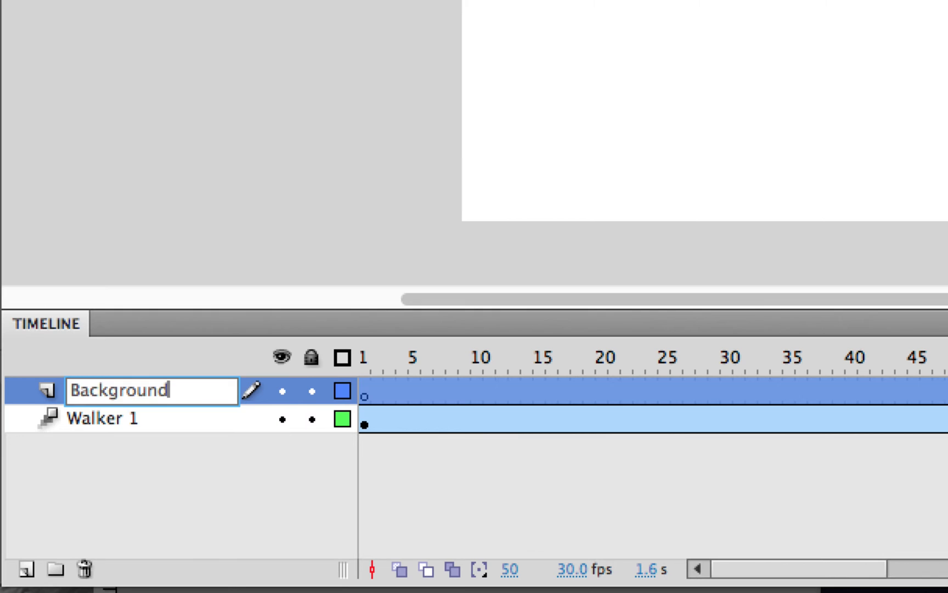
key("Return")
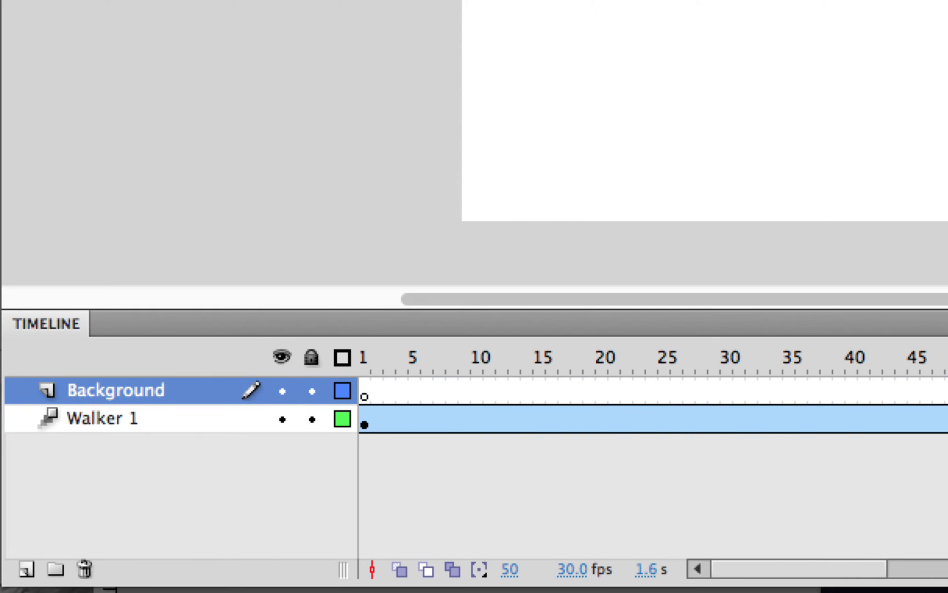
left_click_drag(104, 388, 102, 426)
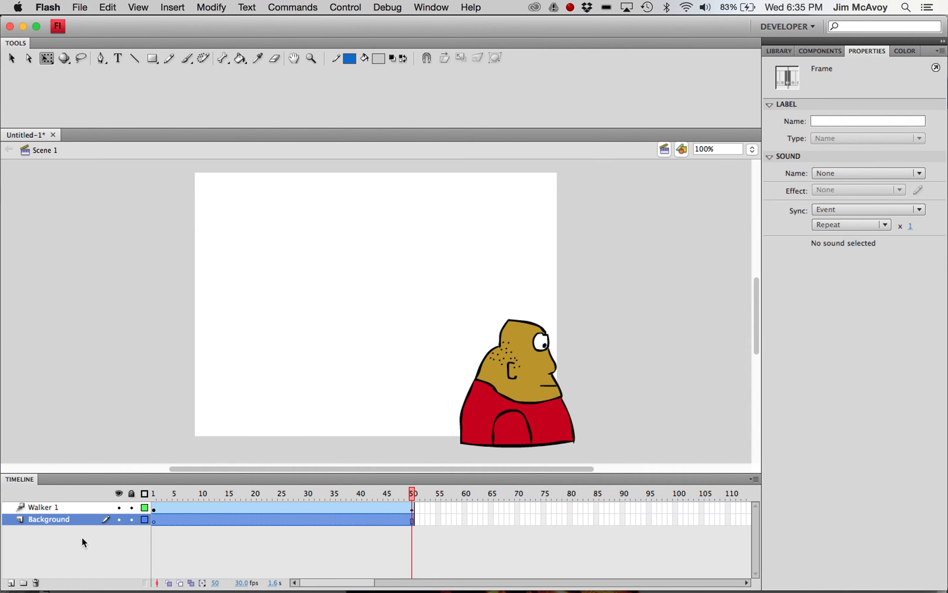
Draw a light-blue filled rectangle over the upper part of the stage as sky, extending past the stage edges.
left_click(380, 62)
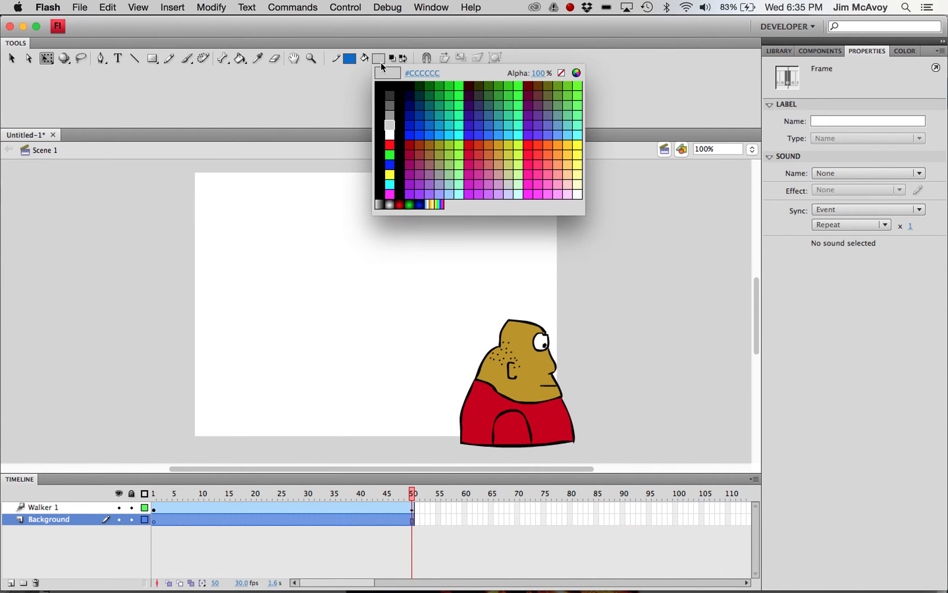
left_click(463, 189)
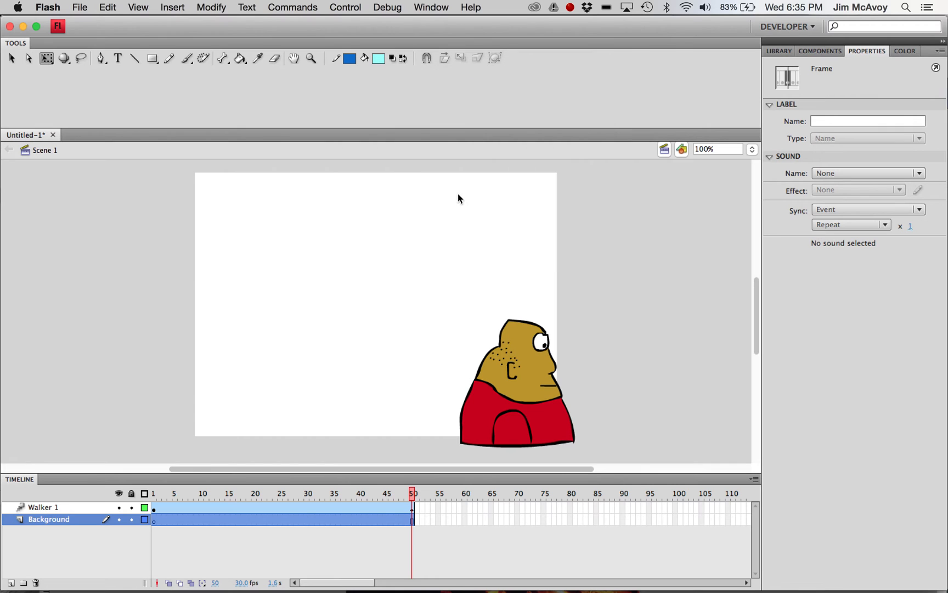
left_click(152, 58)
left_click_drag(184, 168, 576, 293)
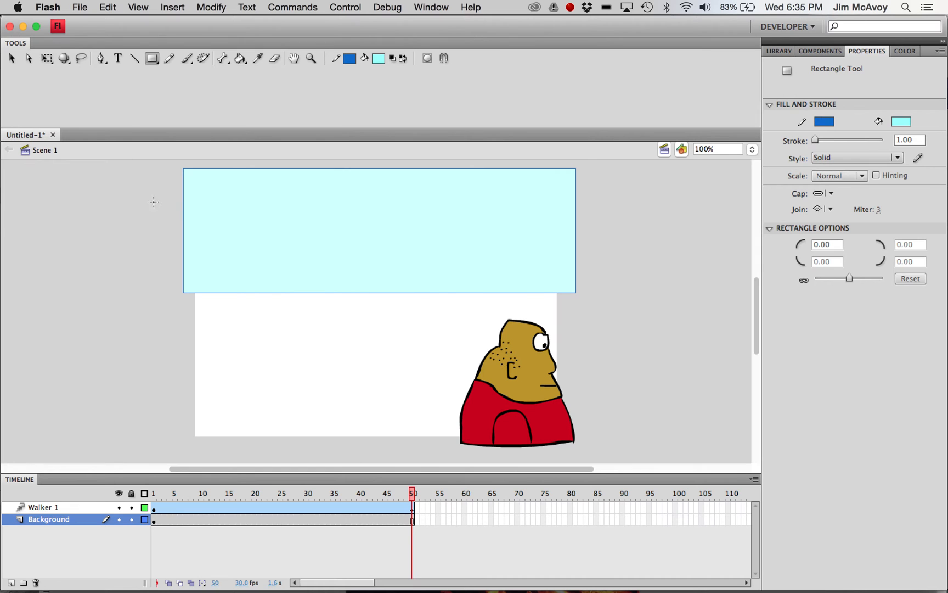
Draw a green filled rectangle over the lower part of the stage as ground, meeting the sky's lower edge.
left_click(378, 58)
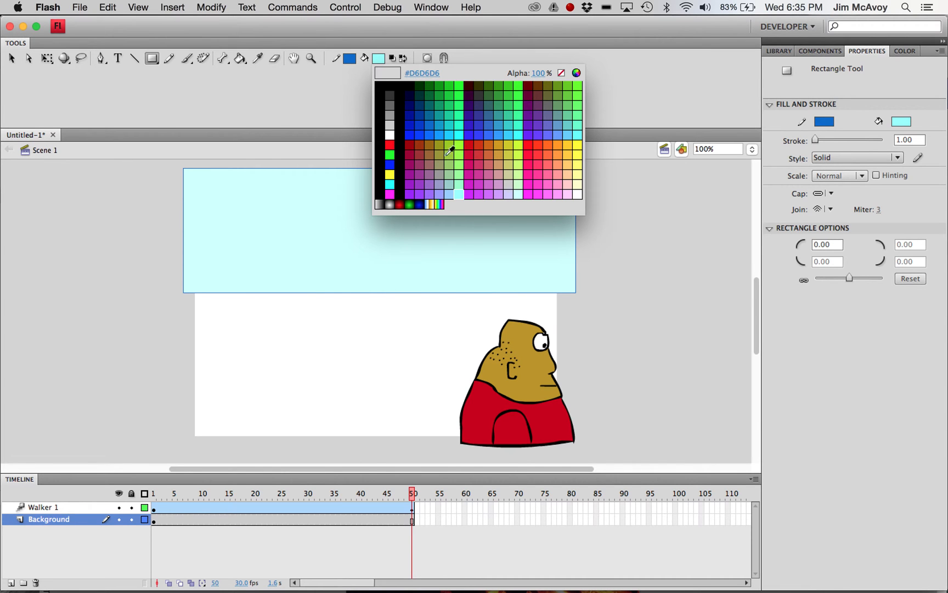
left_click(442, 107)
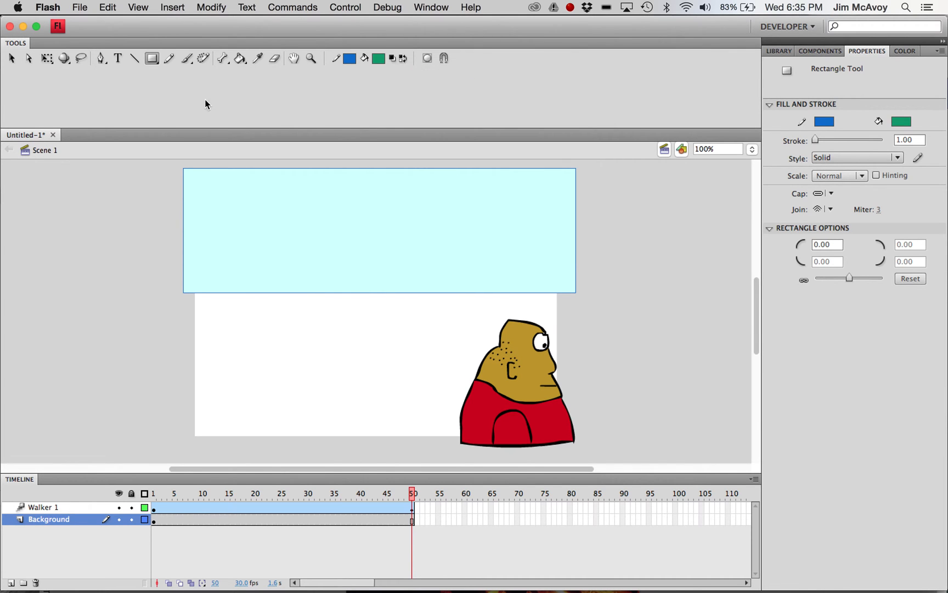
left_click_drag(180, 291, 572, 452)
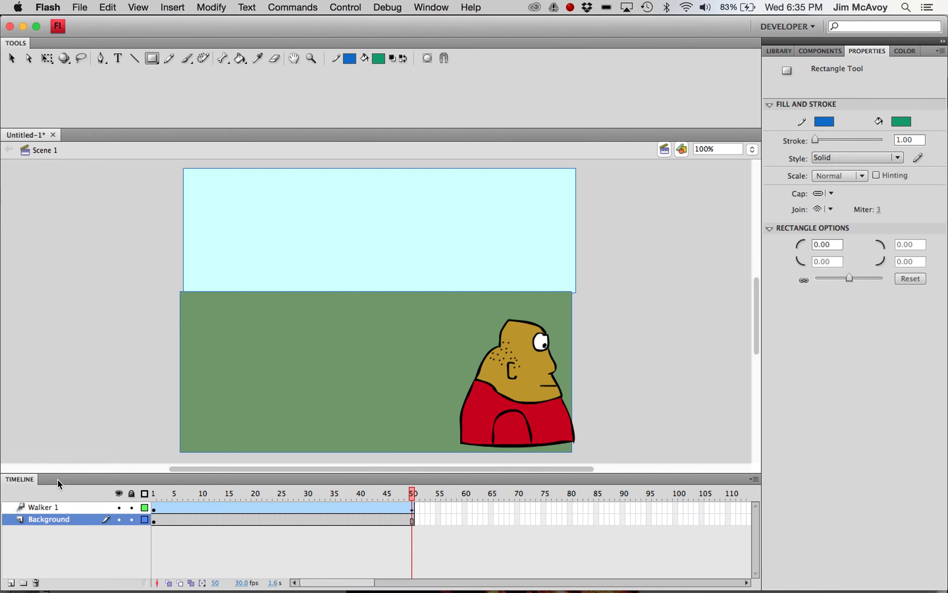
Test the movie to preview the walker against the background, and close the preview.
key("super+Return")
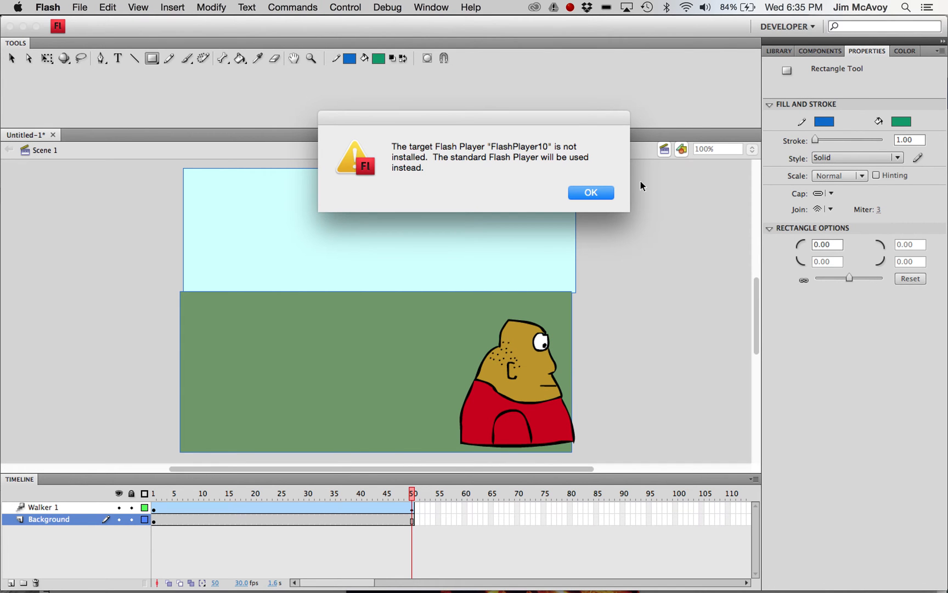
left_click(598, 196)
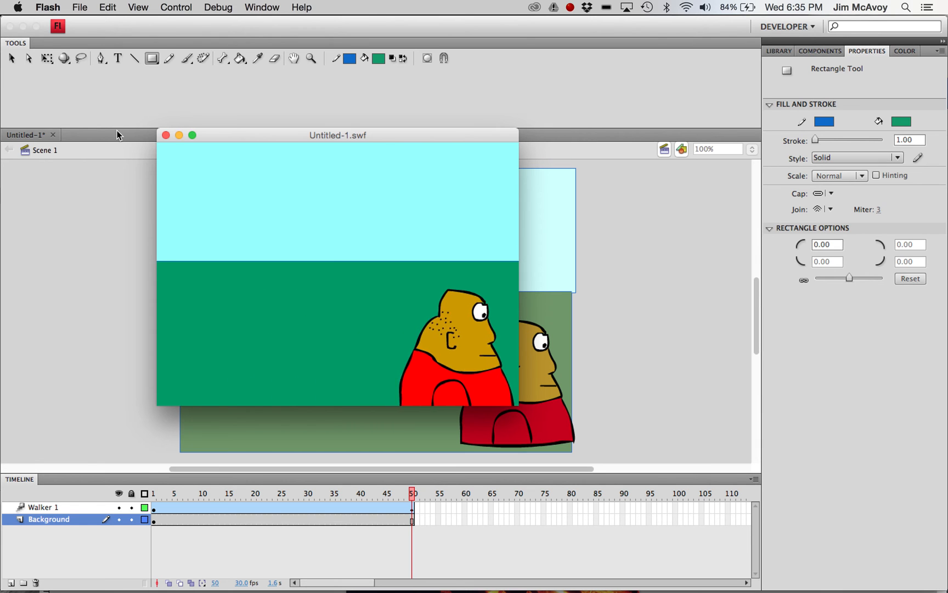
left_click(165, 136)
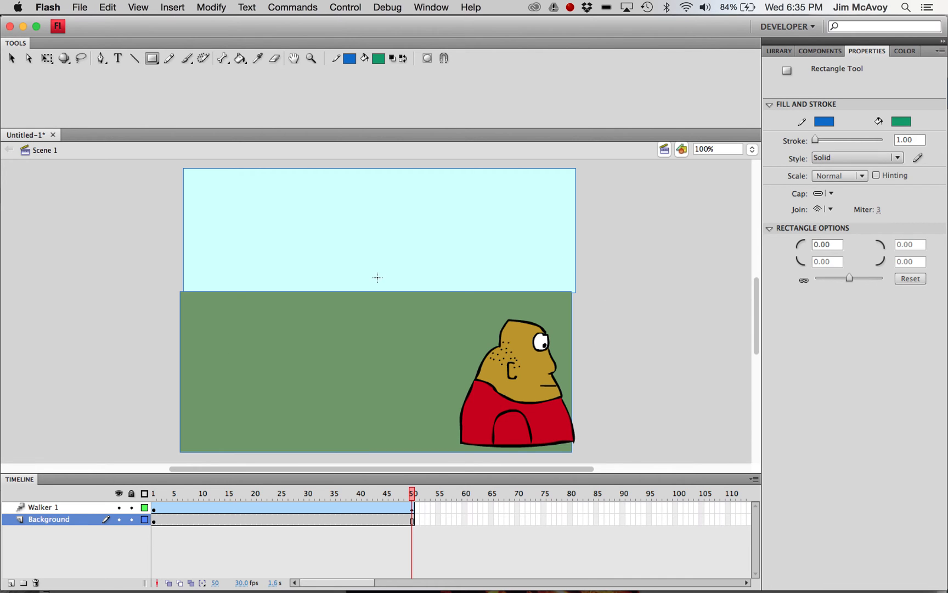
Add a new layer between Walker 1 and Background and make its frame 1 active.
left_click(11, 584)
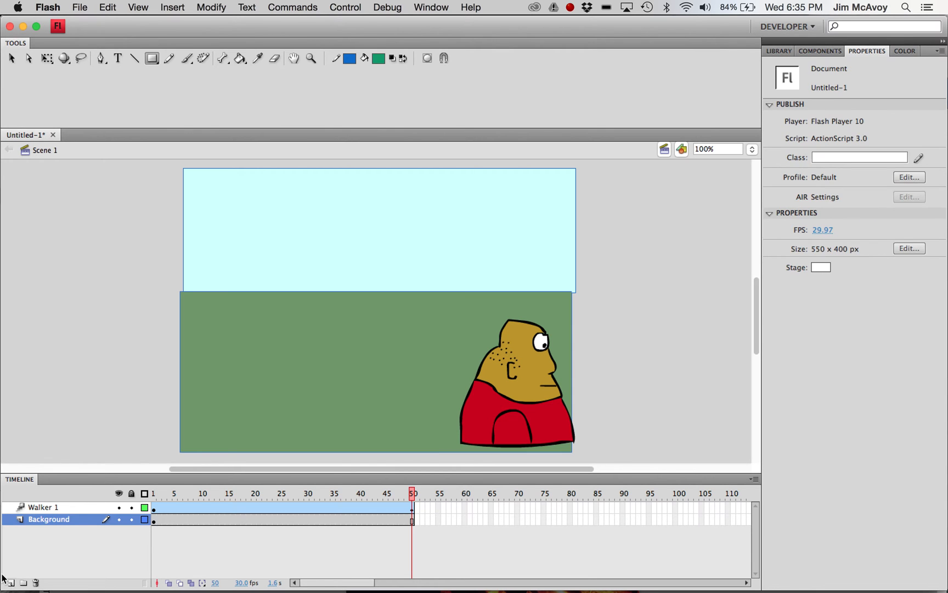
left_click(10, 583)
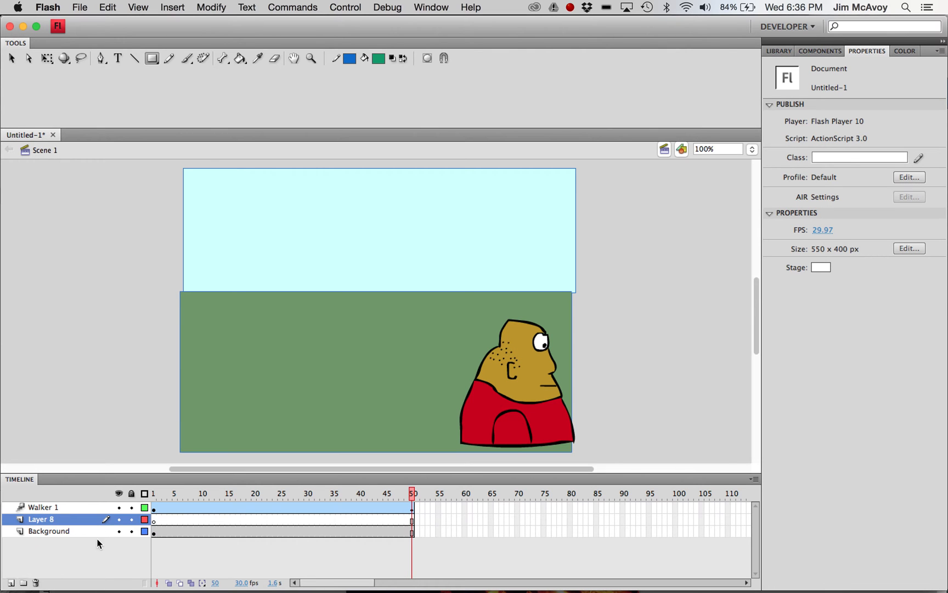
left_click(154, 521)
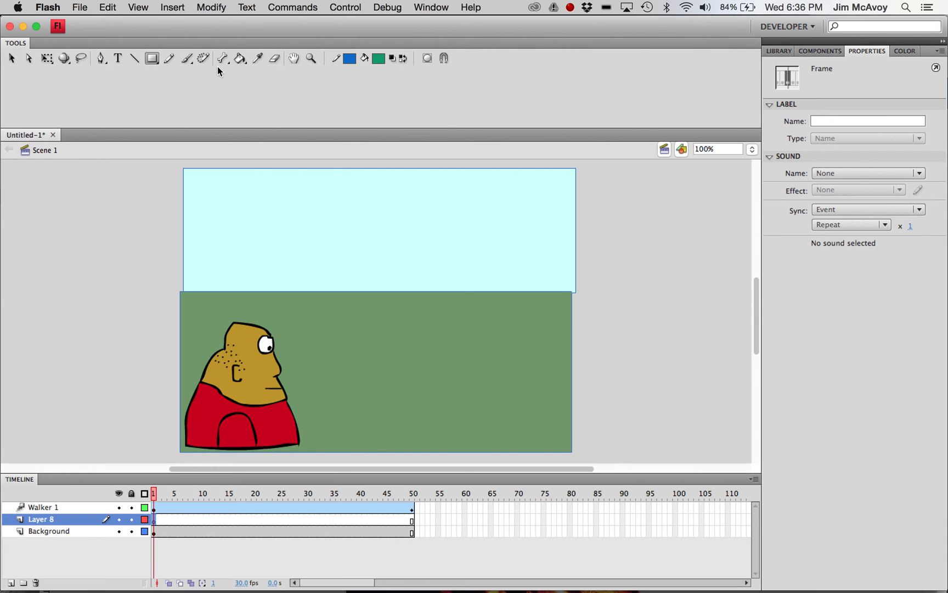
Brush a closed dark-green hedge outline across the horizon in frame 1 of the new layer, with small leaf squiggles inside.
left_click(187, 60)
left_click(378, 58)
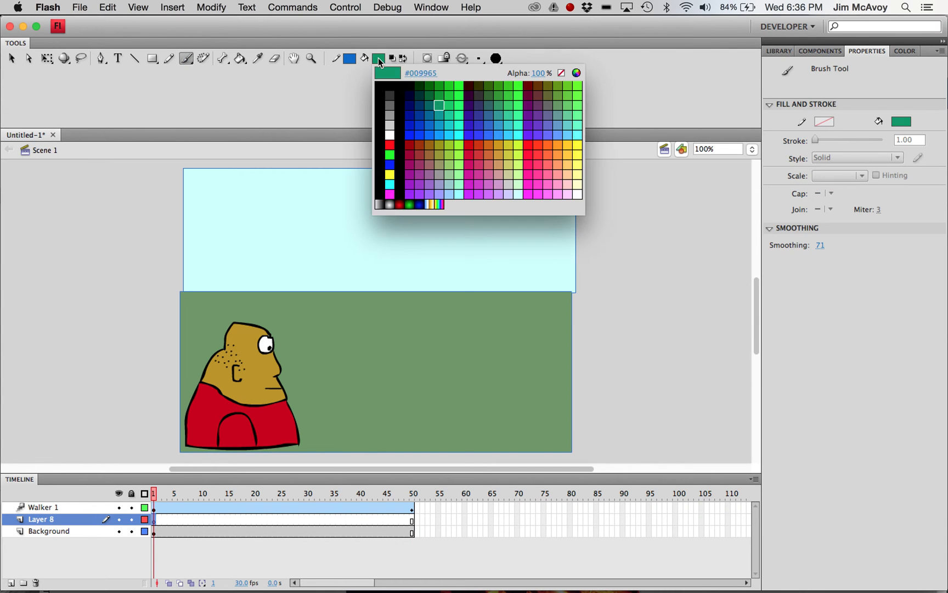
left_click(429, 96)
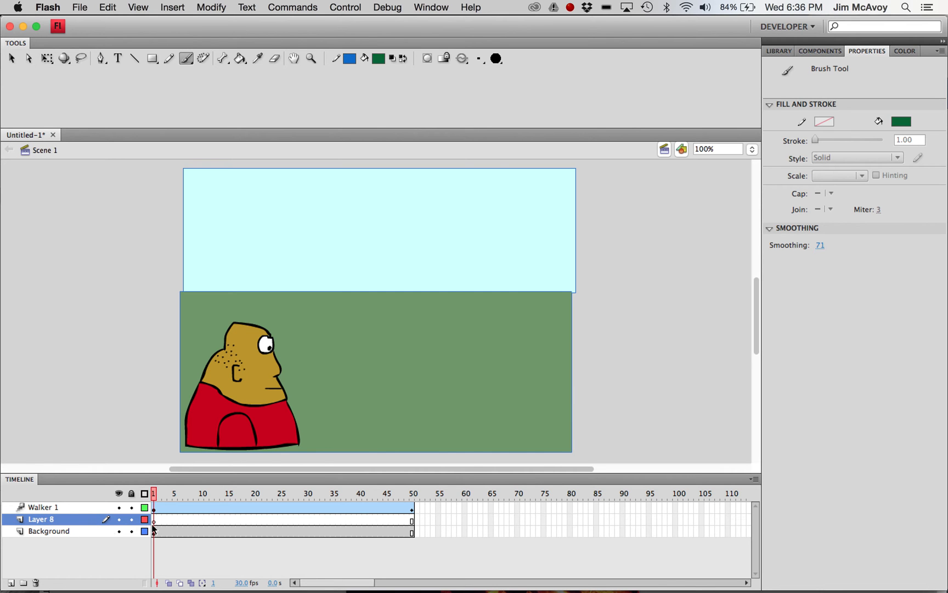
left_click_drag(196, 533, 218, 533)
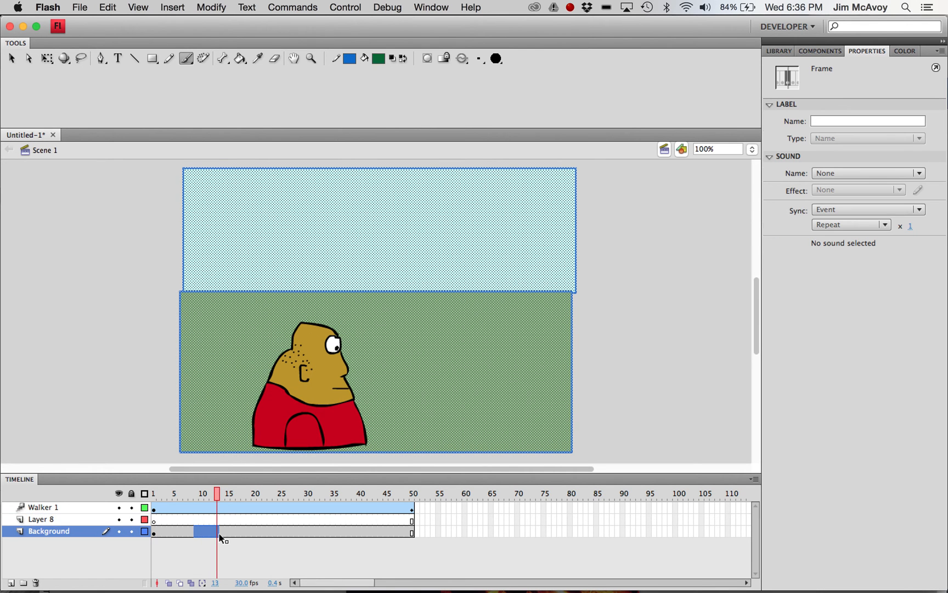
left_click(155, 520)
mouse_move(165, 264)
left_mouse_down()
mouse_move(582, 256)
mouse_move(588, 309)
mouse_move(584, 328)
mouse_move(513, 332)
mouse_move(178, 331)
mouse_move(164, 325)
mouse_move(168, 262)
left_mouse_up()
mouse_move(249, 282)
left_mouse_down()
mouse_move(295, 287)
mouse_move(317, 314)
mouse_move(343, 311)
left_mouse_up()
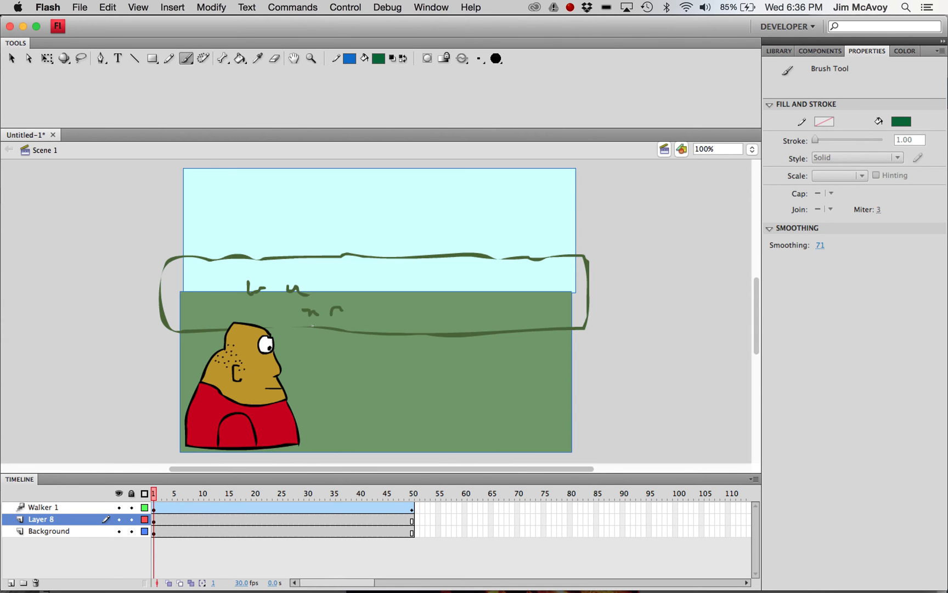
left_click_drag(308, 328, 265, 328)
mouse_move(393, 287)
left_mouse_down()
mouse_move(441, 288)
mouse_move(438, 308)
mouse_move(470, 320)
mouse_move(522, 317)
mouse_move(538, 306)
mouse_move(557, 285)
left_mouse_up()
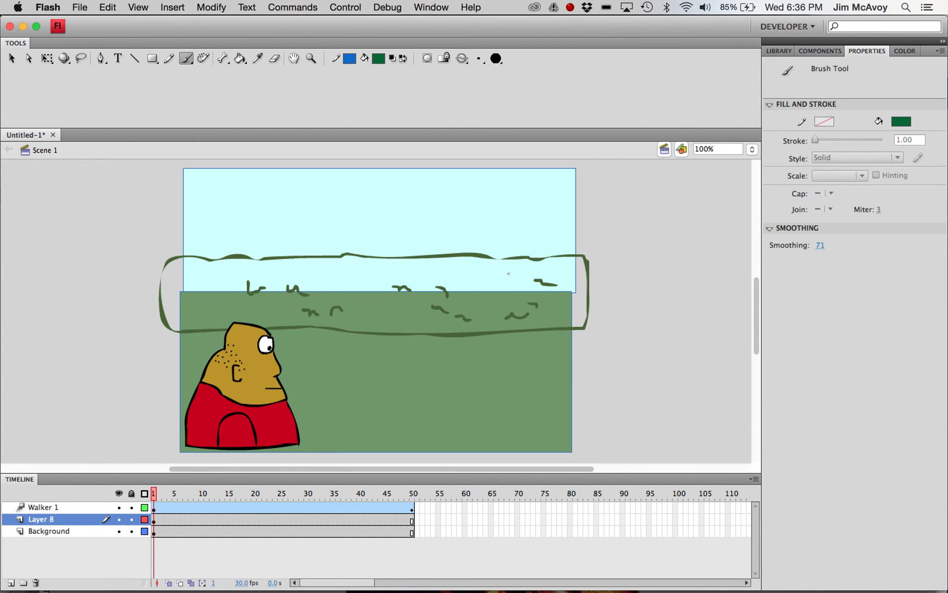
mouse_move(501, 271)
left_mouse_down()
mouse_move(486, 285)
mouse_move(529, 290)
left_mouse_up()
mouse_move(201, 268)
left_mouse_down()
mouse_move(197, 294)
mouse_move(236, 282)
left_mouse_up()
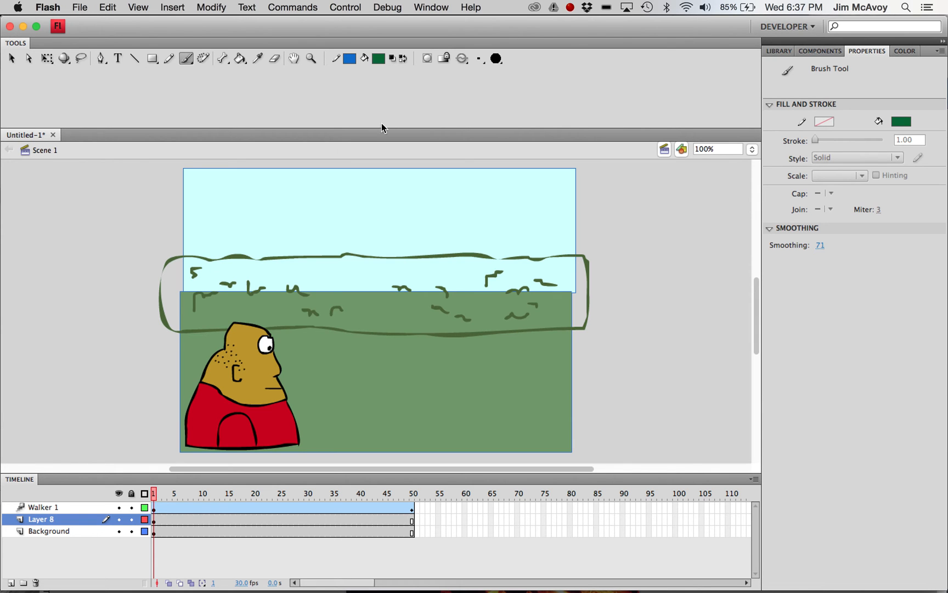
Fill the inside of the hedge outline with bright green using the Paint Bucket.
left_click(378, 60)
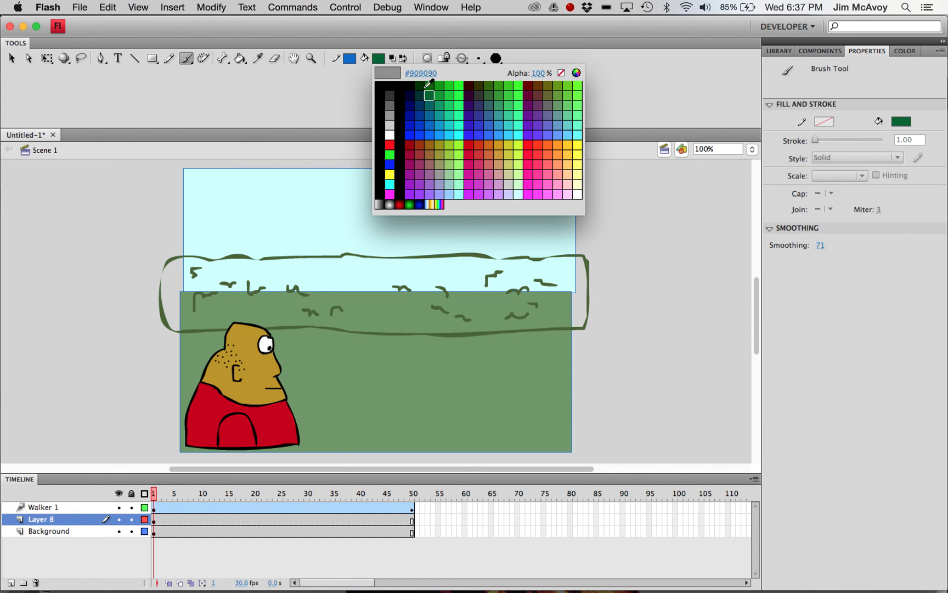
left_click(449, 92)
left_click(240, 58)
left_click(239, 264)
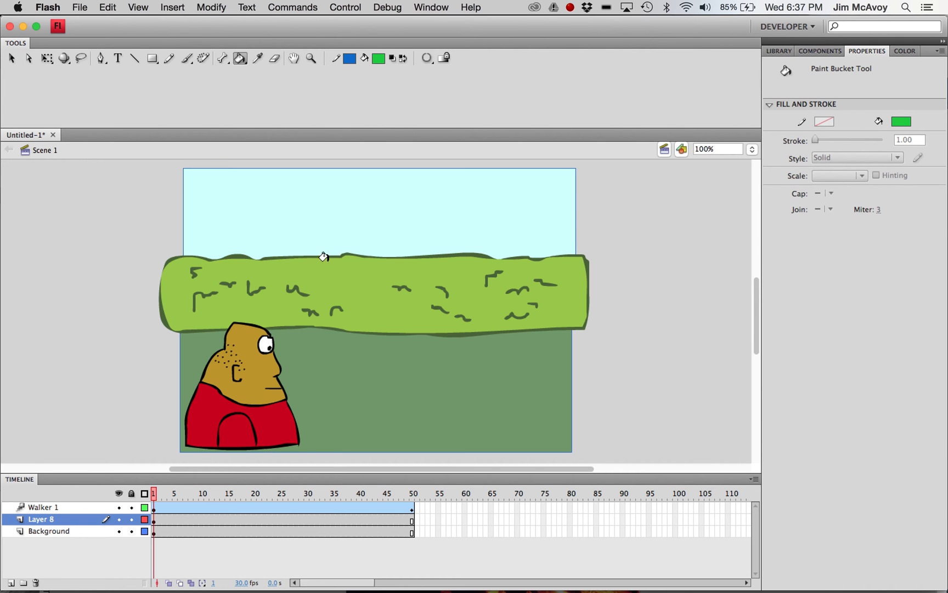
Rename the layer containing the hedge drawing as Hedge.
left_click(407, 532)
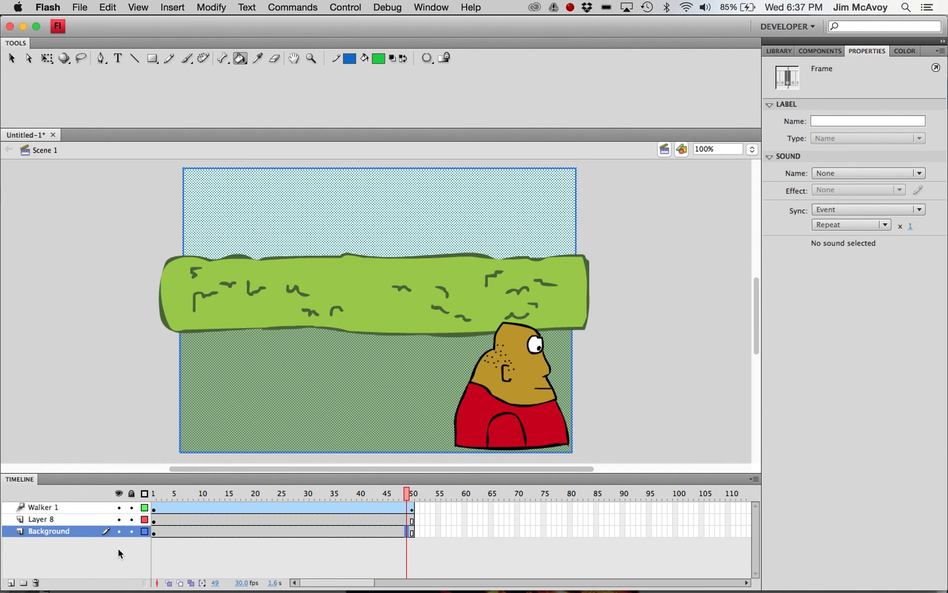
double_click(42, 519)
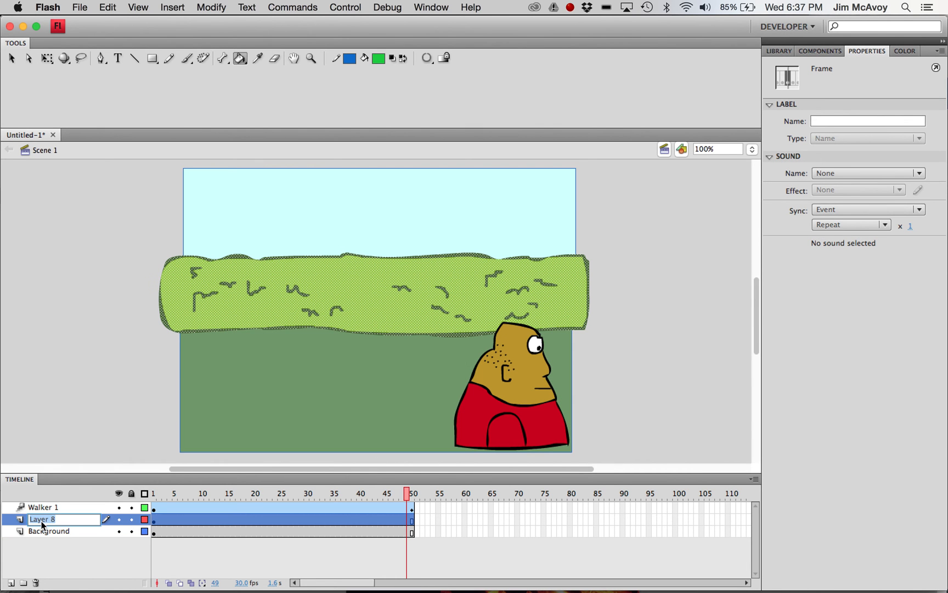
type("Hedge")
Add a new layer directly above Background and insert a keyframe on it at frame 58.
left_click(222, 531)
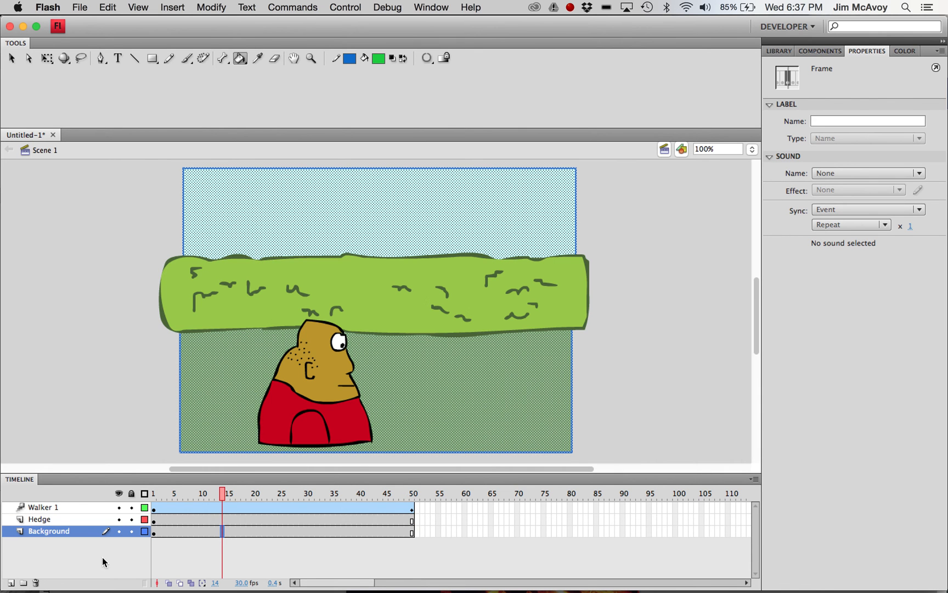
left_click(13, 582)
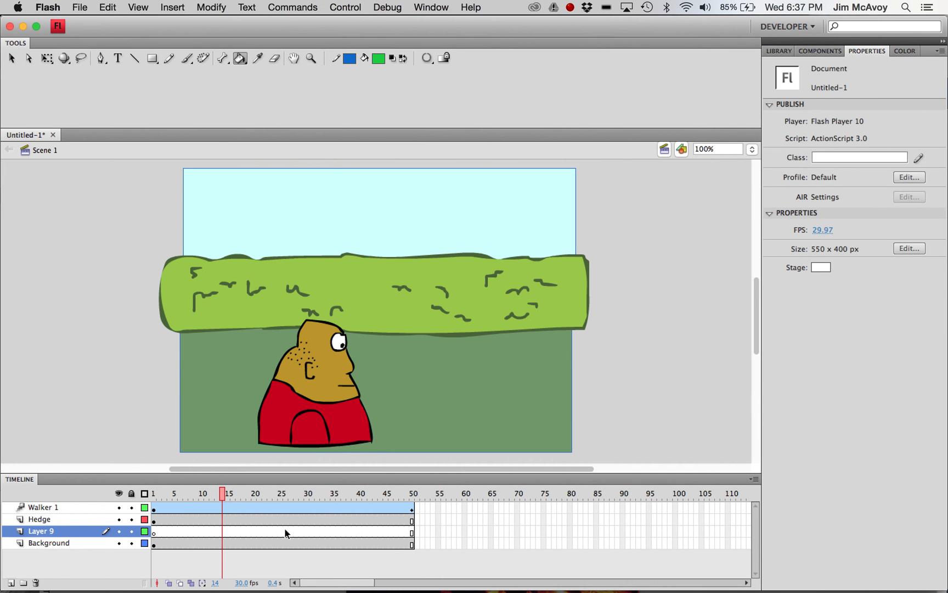
left_click_drag(223, 493, 415, 509)
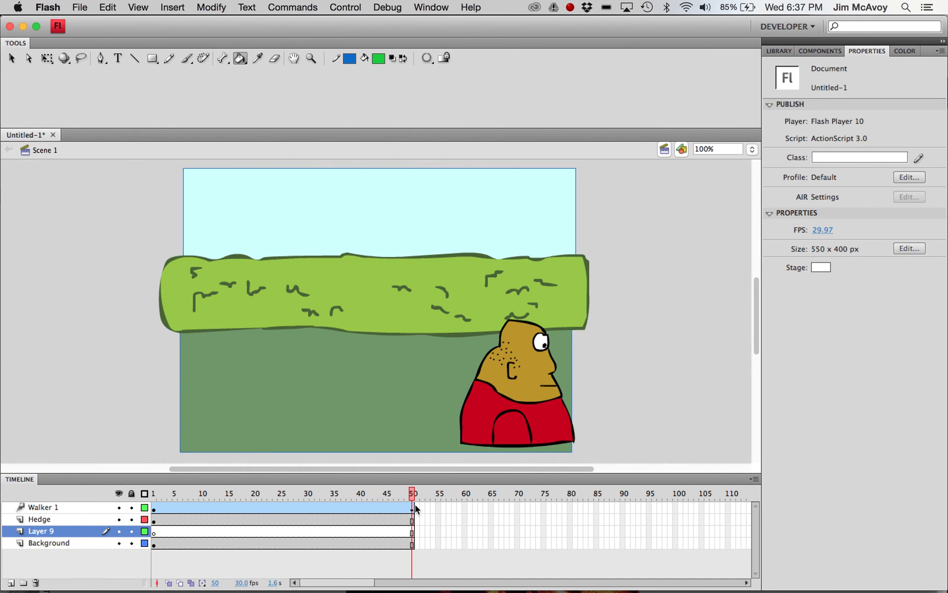
left_click(452, 530)
key("F6")
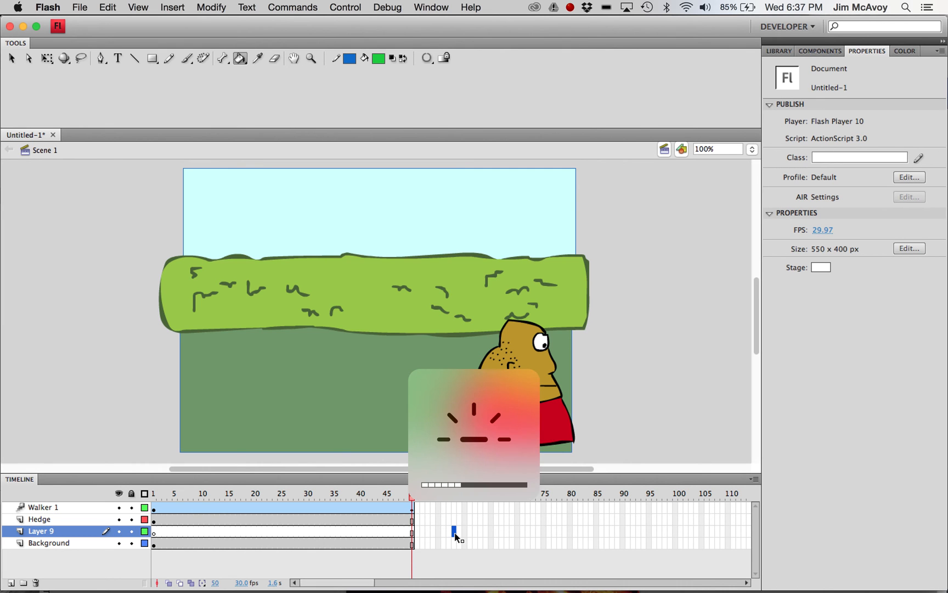
key("F6")
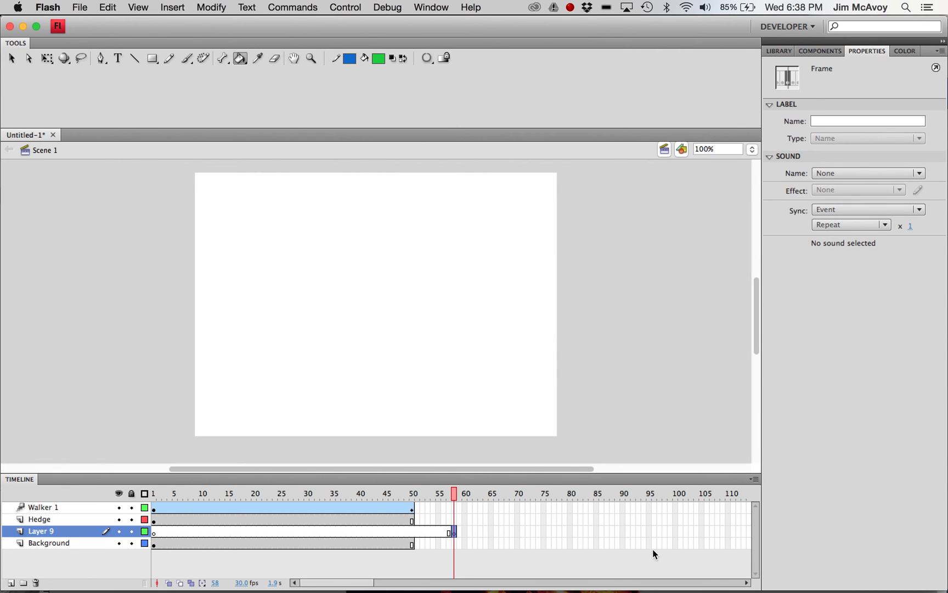
Extend the Background layer to frame 105.
left_click(701, 542)
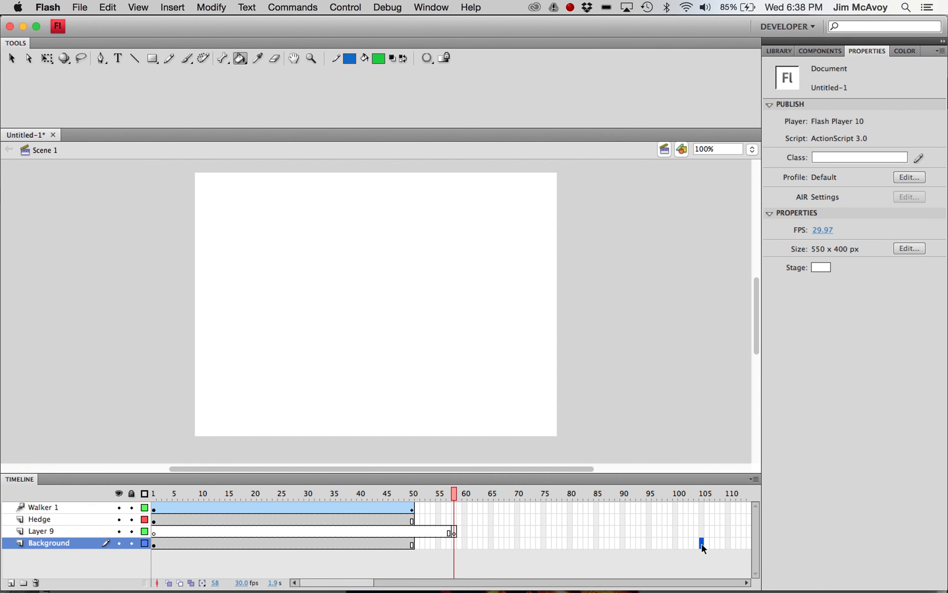
key("F5")
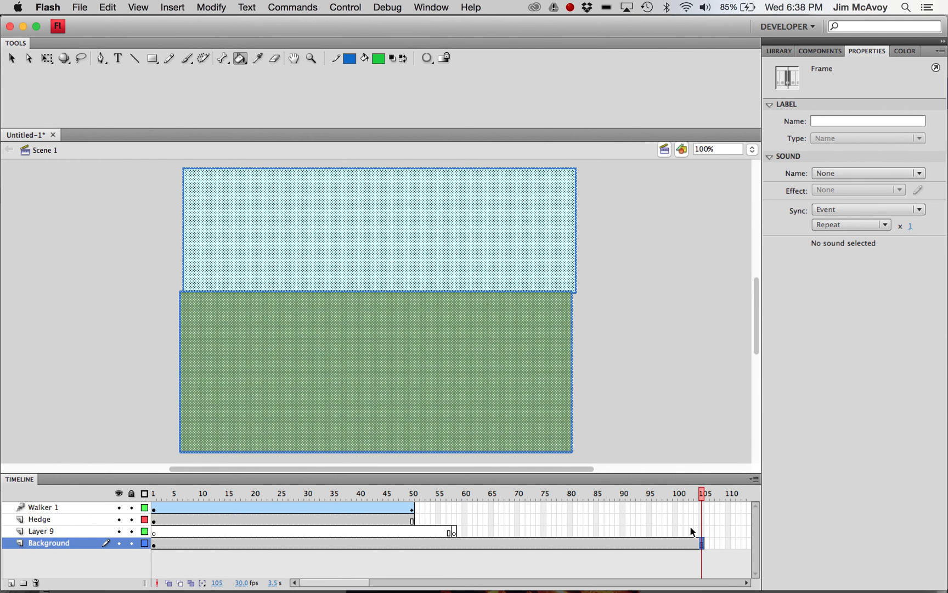
Extend the Hedge layer to frame 105.
left_click(701, 521)
key("F5")
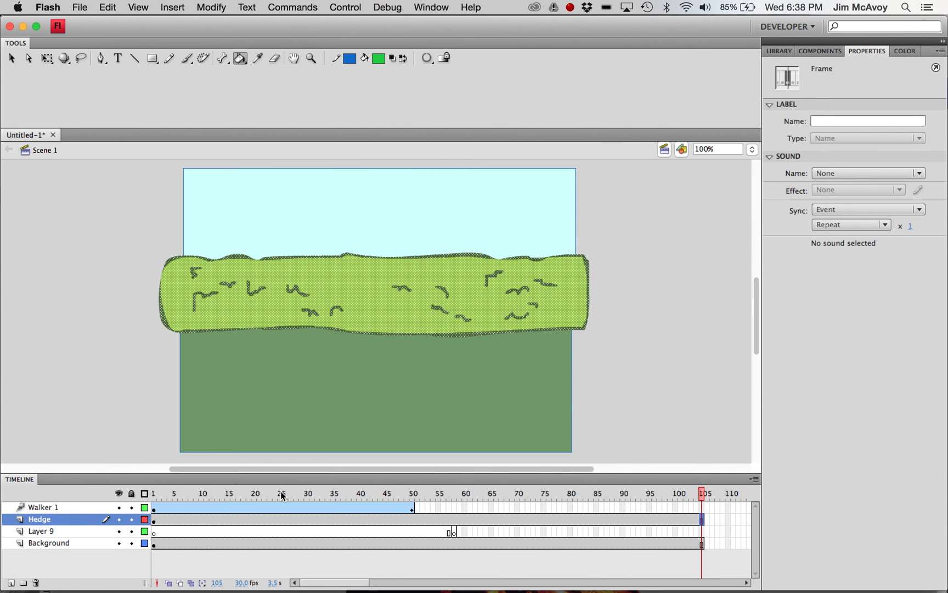
Rename the layer directly above Background as Walker 2.
left_click(455, 532)
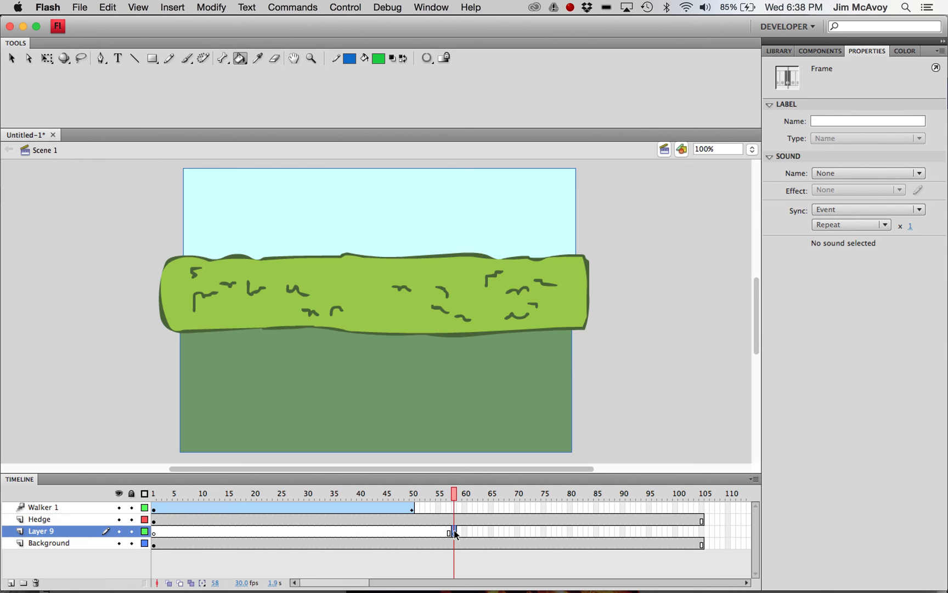
double_click(47, 531)
type("Walk")
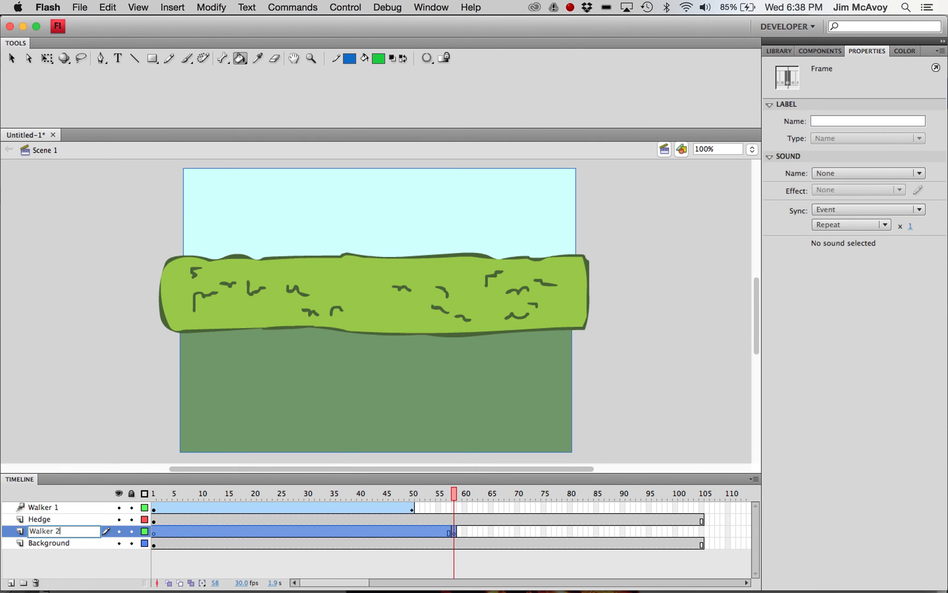
key("Return")
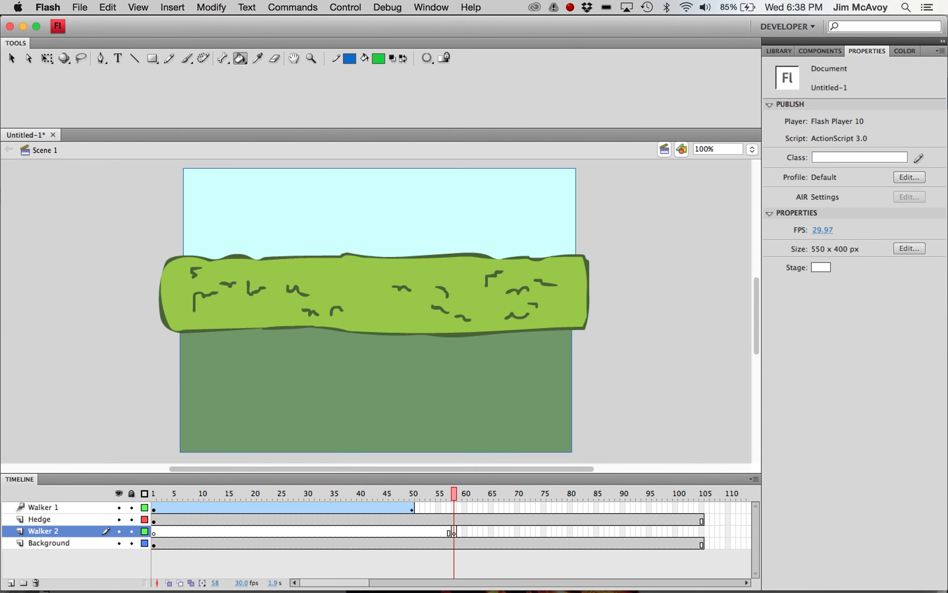
Place an instance of the walker symbol on Walker 2 at frame 58 and scale it down to a small figure behind the hedge.
left_click(453, 531)
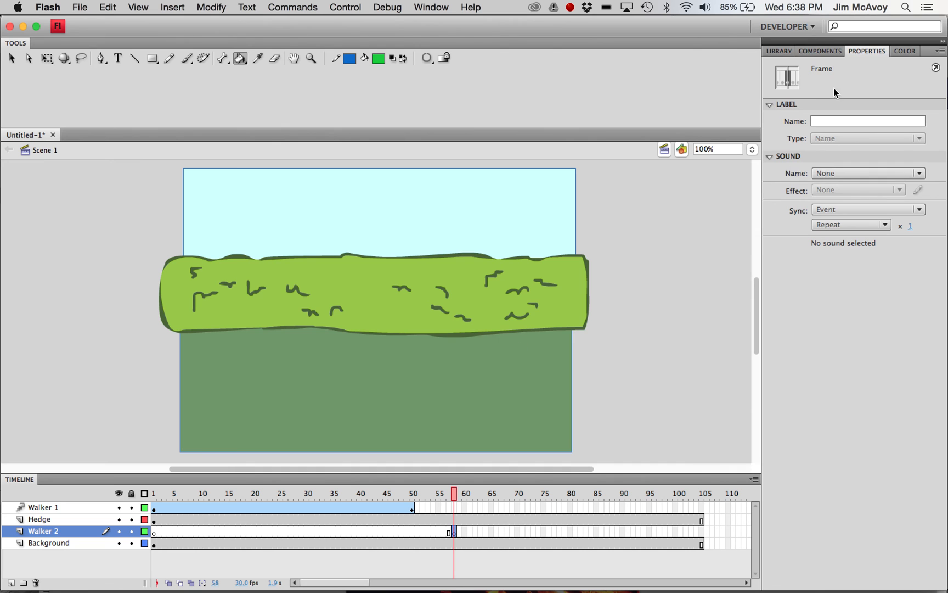
left_click(779, 50)
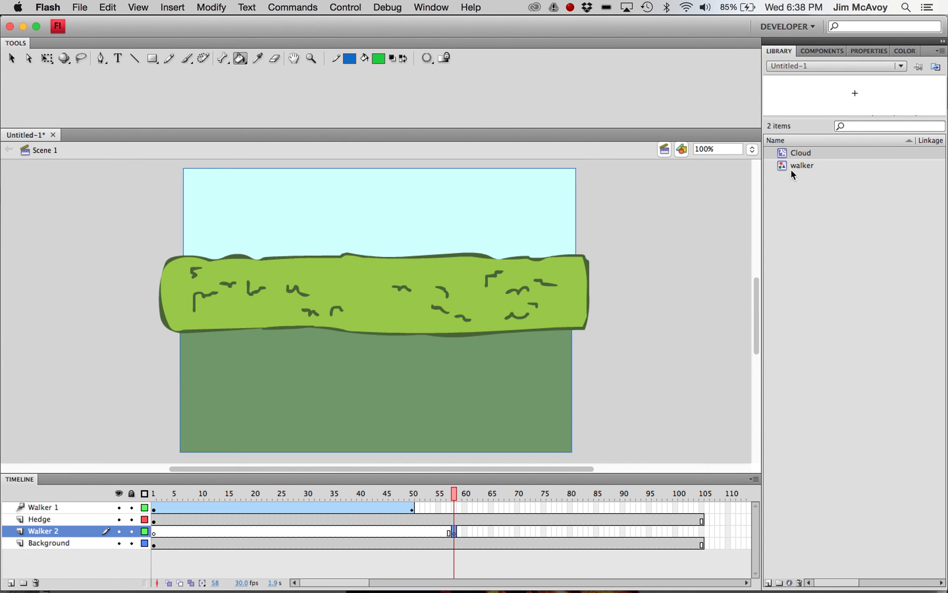
left_click_drag(782, 165, 553, 242)
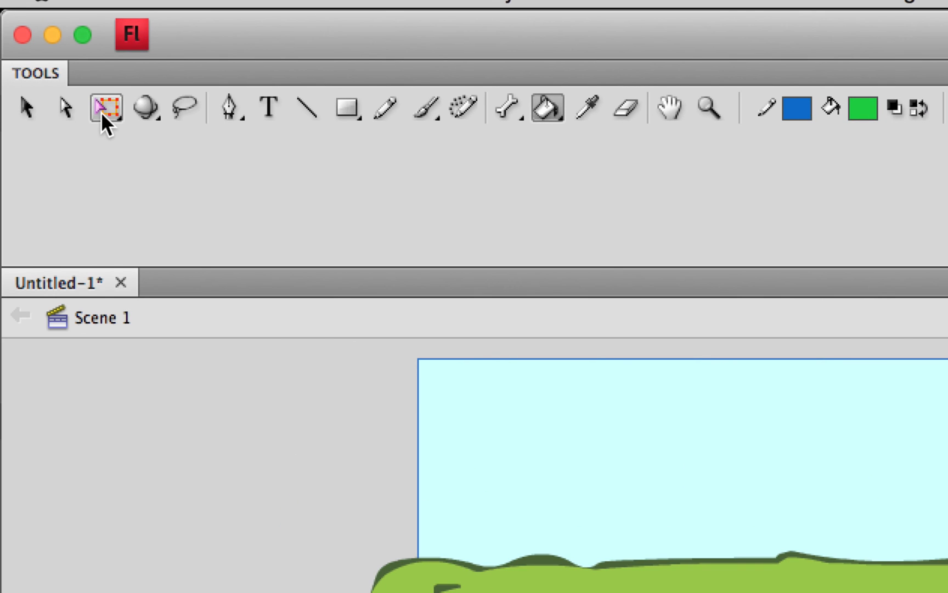
left_click(102, 111)
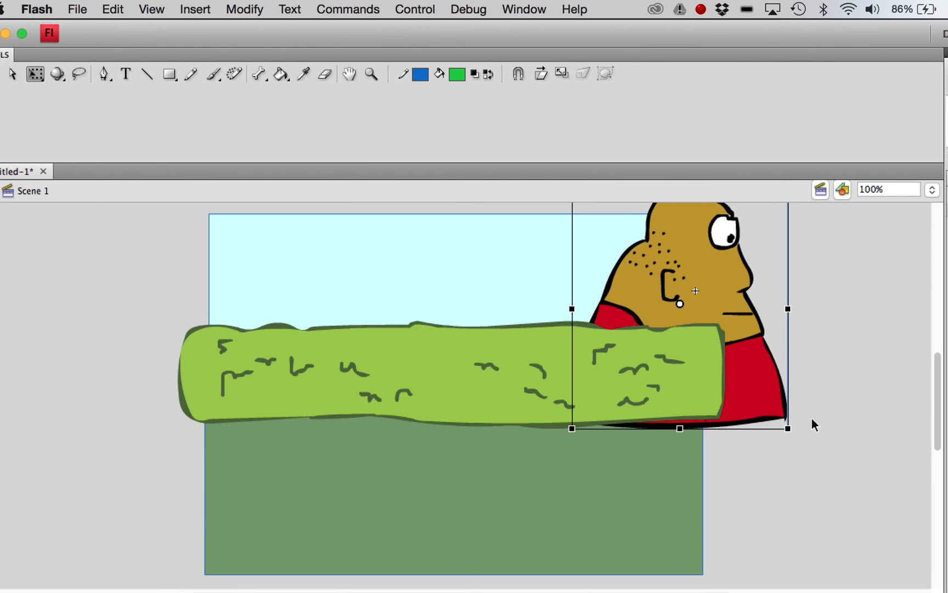
left_click_drag(786, 429, 719, 349)
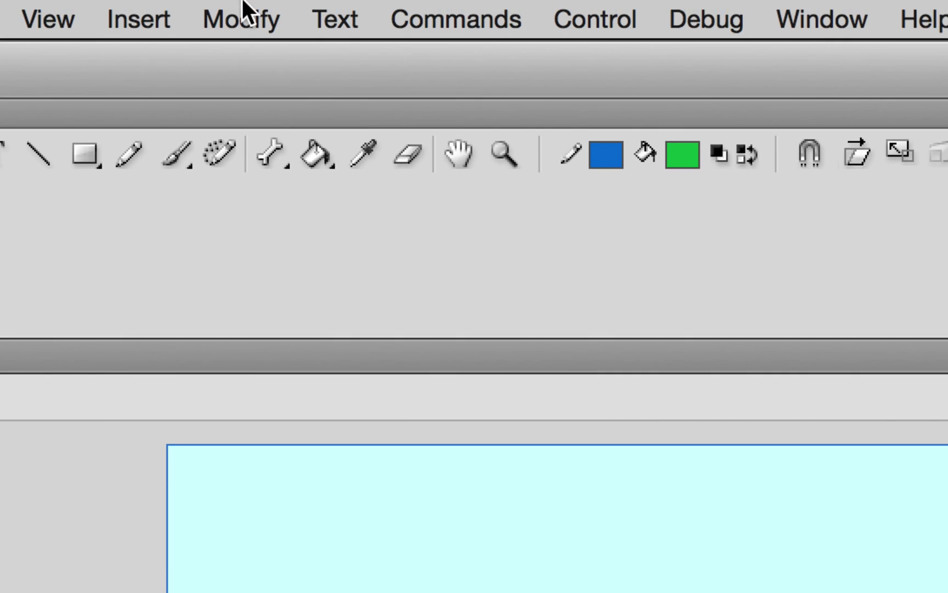
Flip the small walker horizontally and move it to the right end of the hedge.
left_click(244, 15)
mouse_move(289, 409)
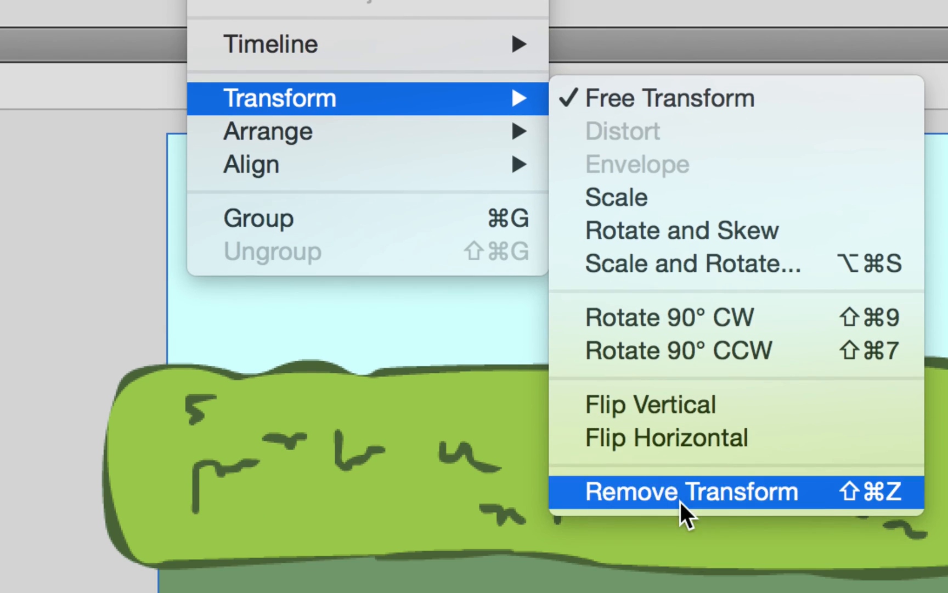
left_click(650, 438)
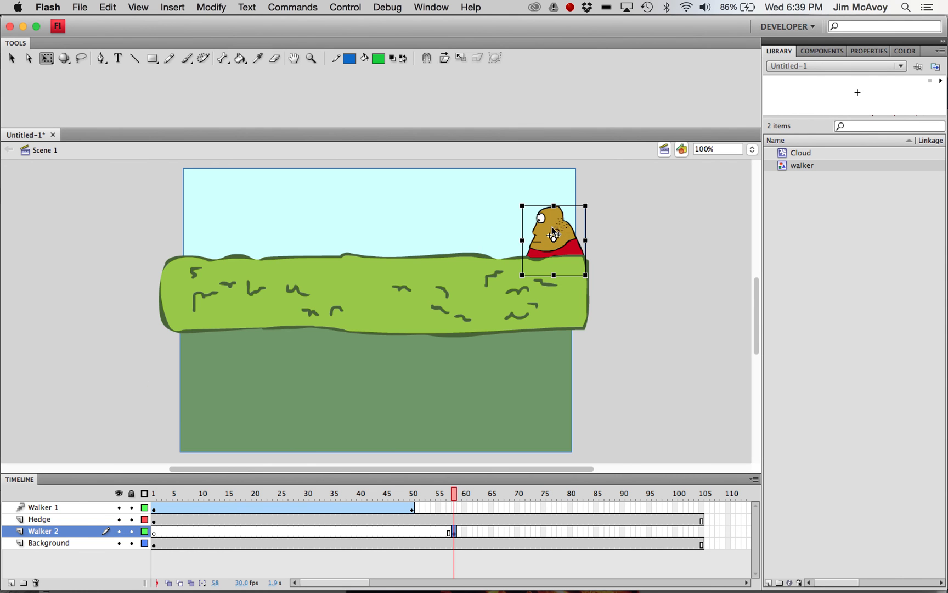
left_click_drag(558, 231, 578, 233)
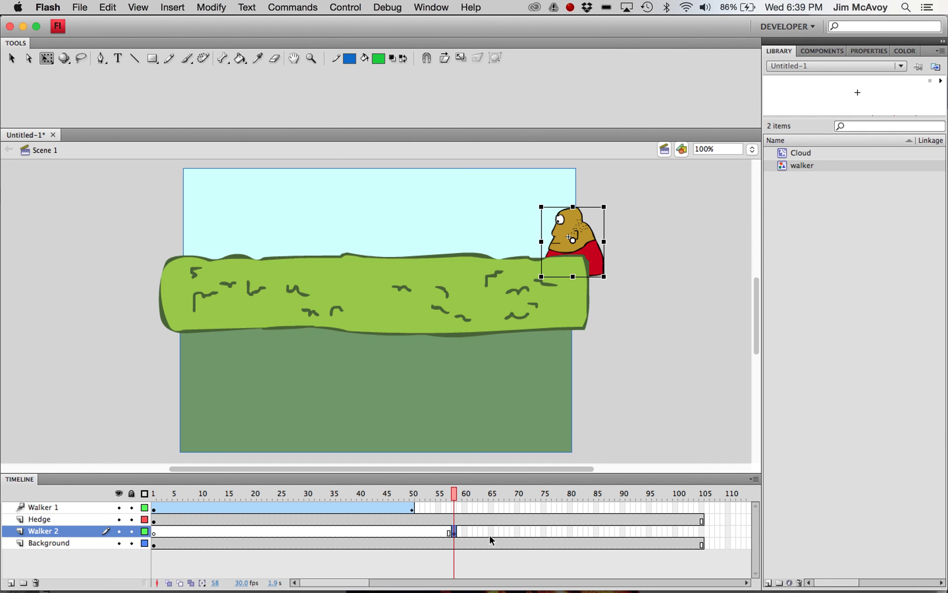
Extend the Walker 2 layer to frame 105 and create a motion tween on its span starting at frame 58.
left_click(702, 532)
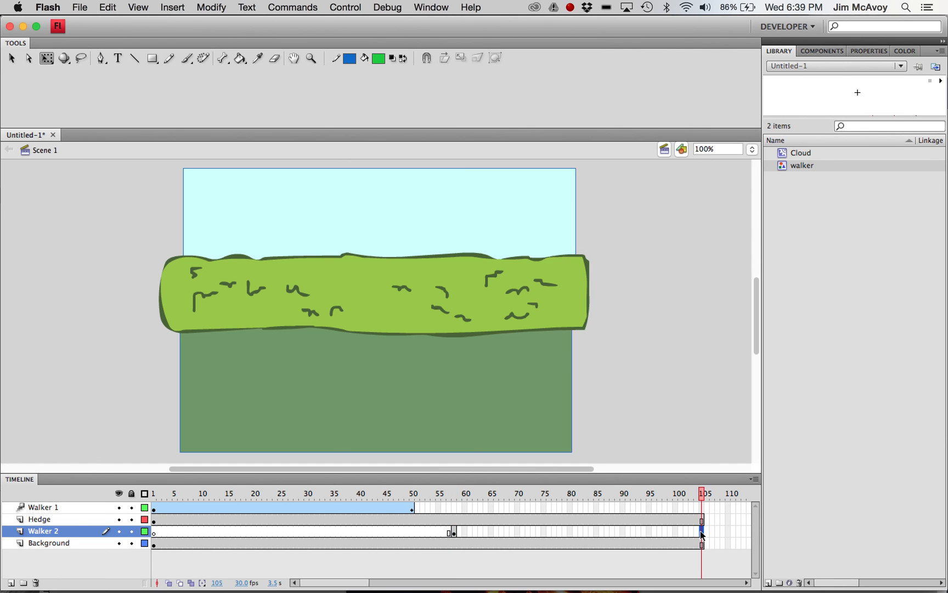
key("F6")
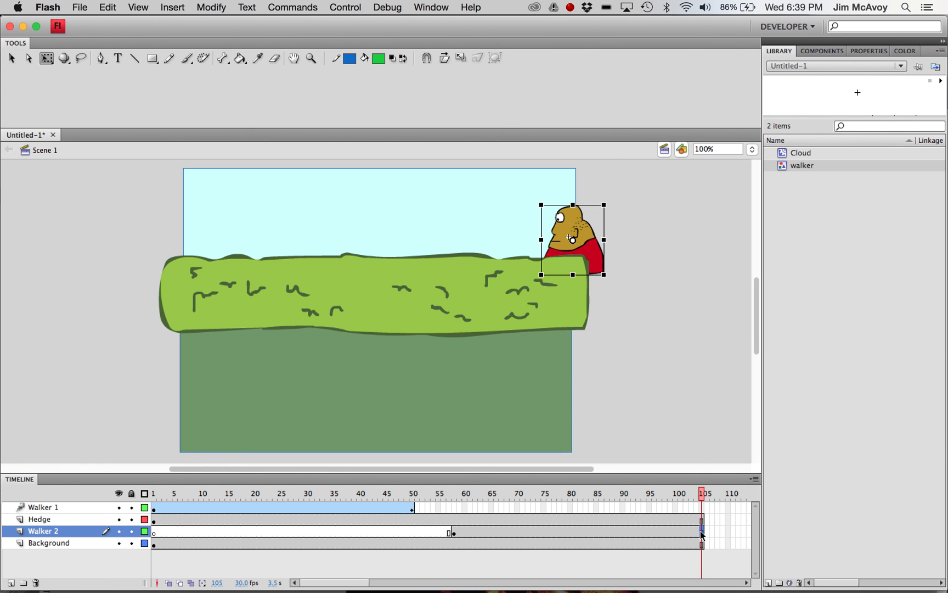
right_click(614, 531)
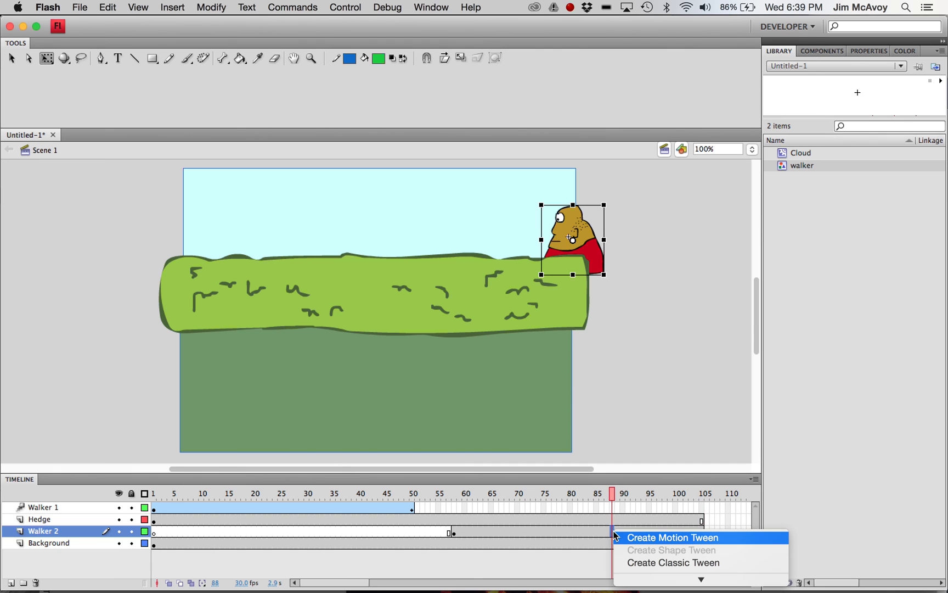
left_click(649, 541)
At frame 105, move the small walker straight across to the left end of the hedge.
left_click_drag(613, 495, 702, 494)
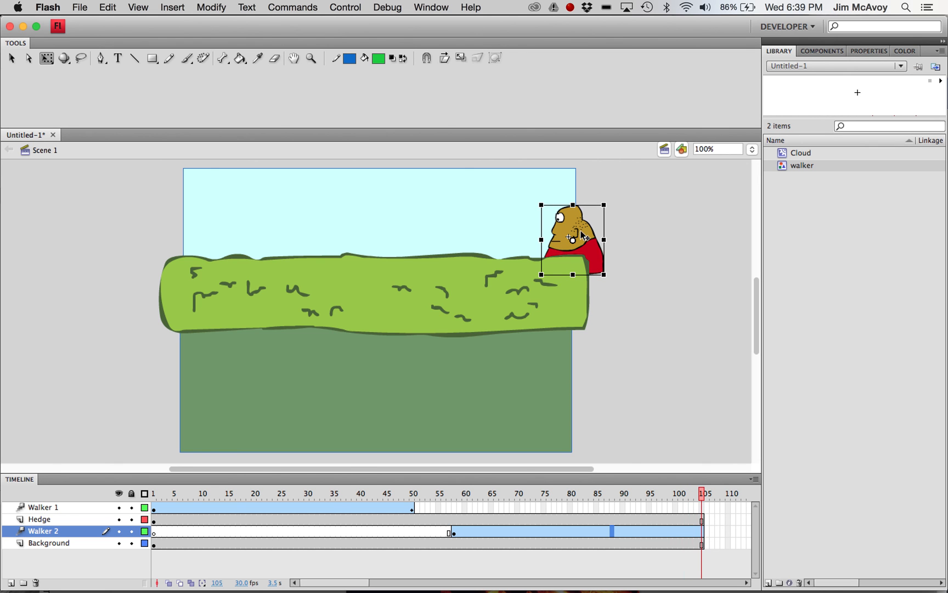
left_click_drag(582, 233, 201, 238)
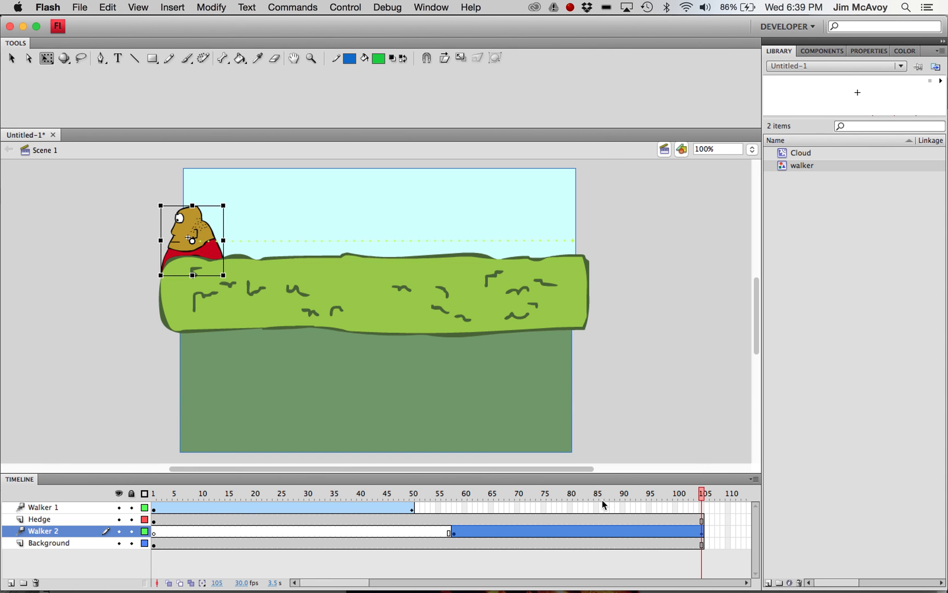
Test the movie in the player to check both walkers' motion, and close the test window.
mouse_move(704, 498)
left_mouse_down()
mouse_move(152, 497)
mouse_move(464, 506)
mouse_move(430, 515)
mouse_move(672, 508)
mouse_move(706, 517)
left_mouse_up()
key("super+Return")
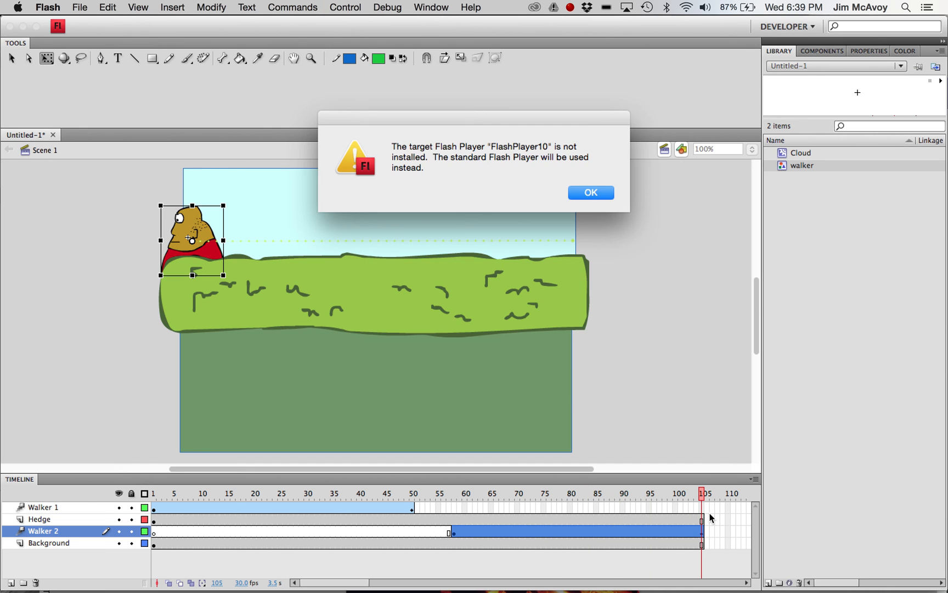
key("Return")
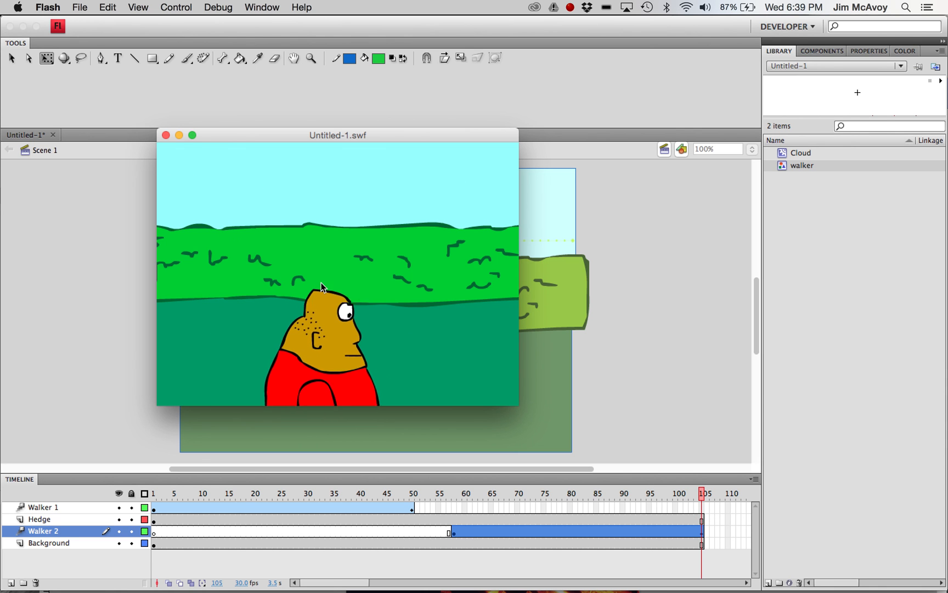
left_click(165, 137)
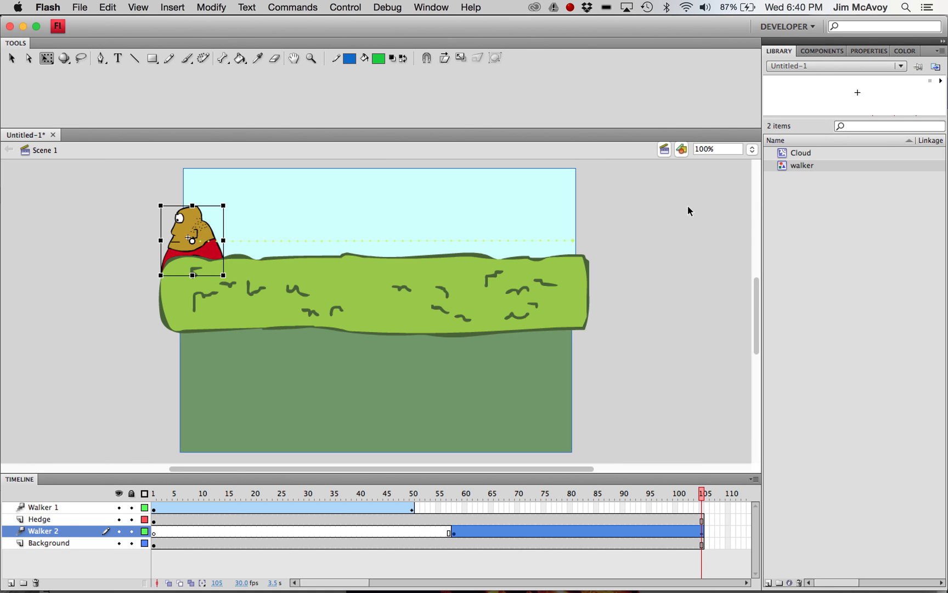
left_click(570, 8)
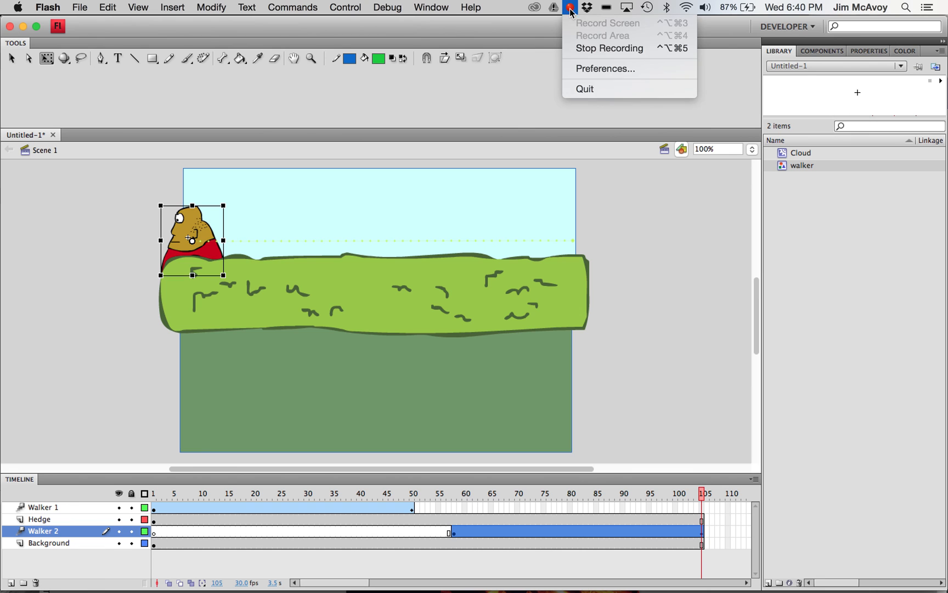